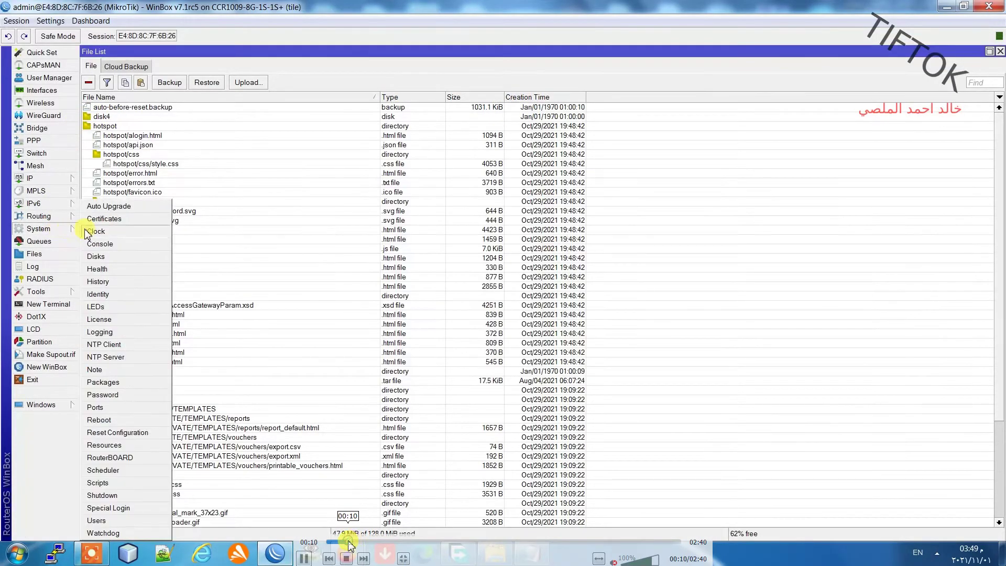
Bring Windows Explorer to the front, showing E:\Users with TIFTOK and the user-manager5 folder.
{"action": "left_click", "coordinate": [346, 542]}
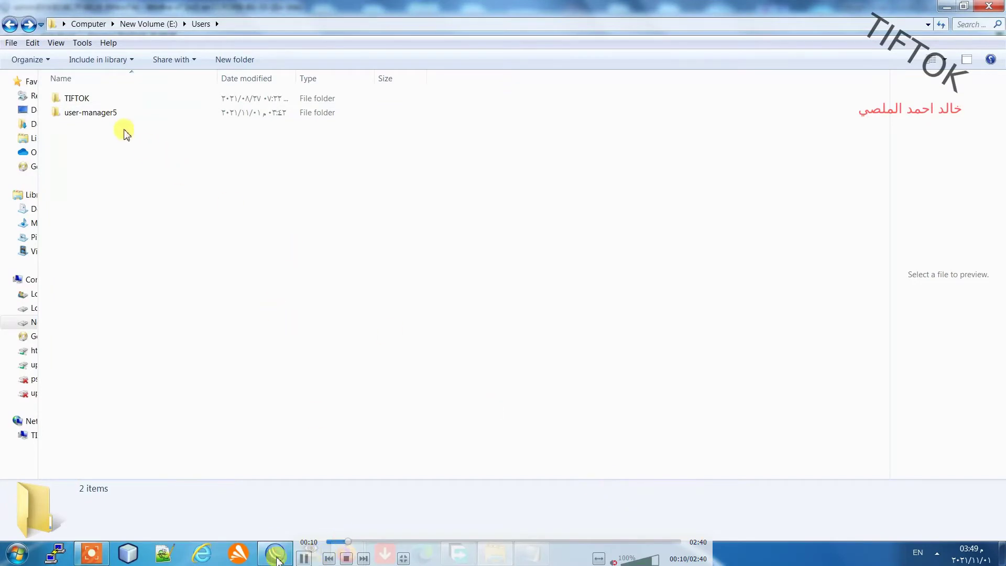
{"action": "left_click", "coordinate": [303, 558]}
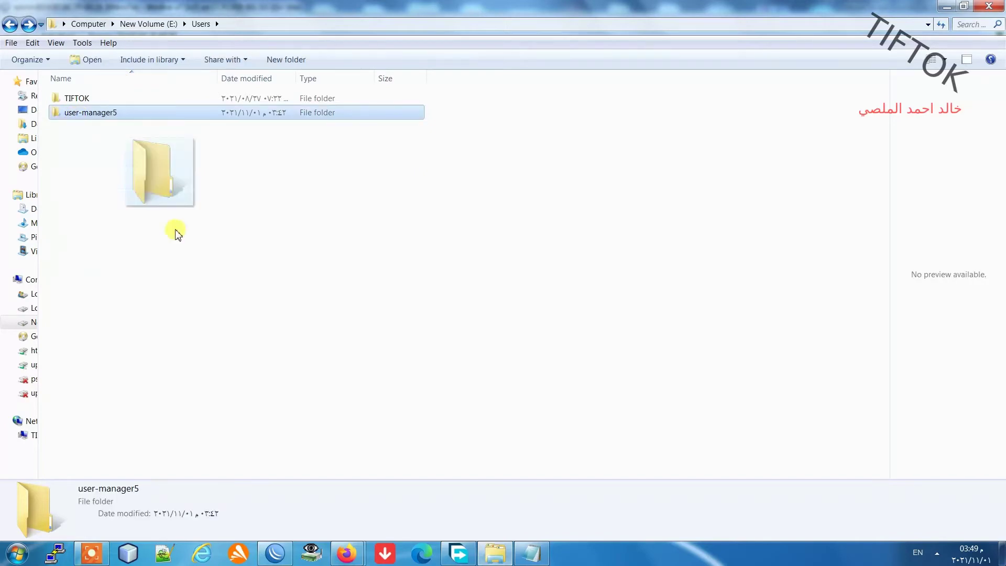
Drop the user-manager5 folder from Explorer onto disk4 in the WinBox File List.
{"action": "left_click_drag", "start_coordinate": [319, 414], "coordinate": [168, 121]}
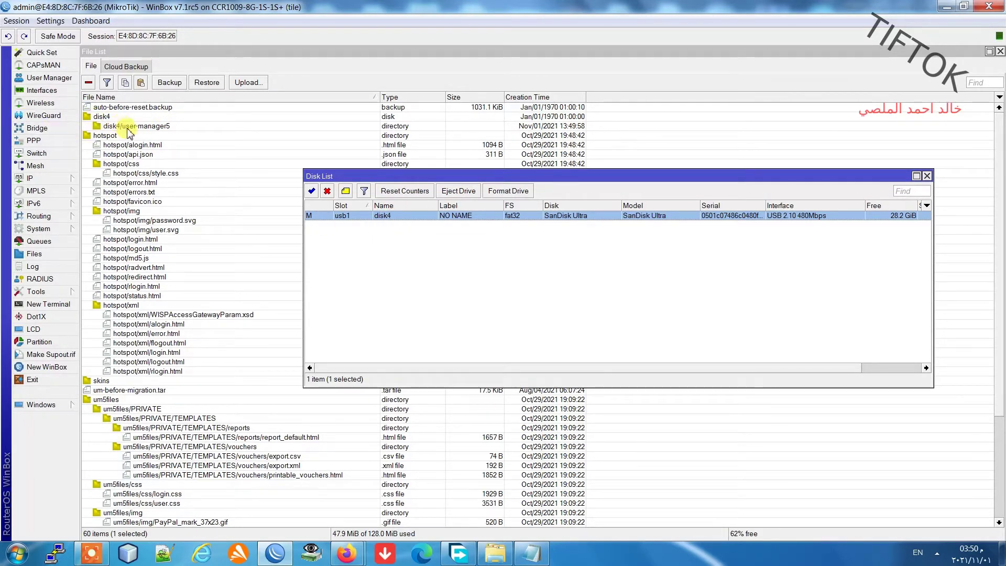
In a new terminal, autocomplete user-manager/database/ to list load, save and migrate-legacy-db.
{"action": "left_click", "coordinate": [48, 304]}
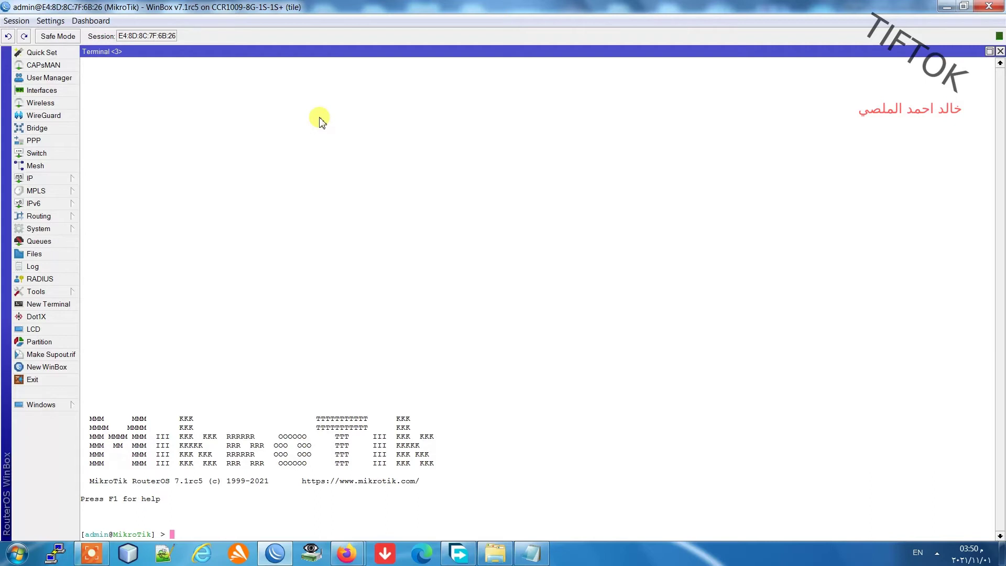
{"action": "type", "text": "user-manager/d"}
{"action": "key", "text": "Tab"}
{"action": "key", "text": "Tab"}
{"action": "key", "text": "Tab"}
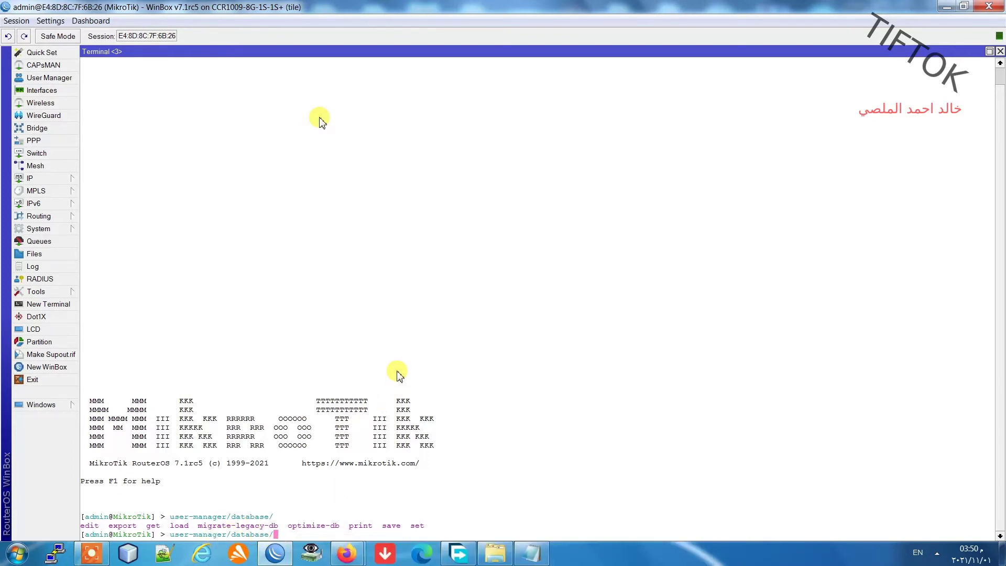
Enter set db-path=disk4/ at the database prompt, removing the stray trailing characters.
{"action": "type", "text": "set"}
{"action": "key", "text": "Tab"}
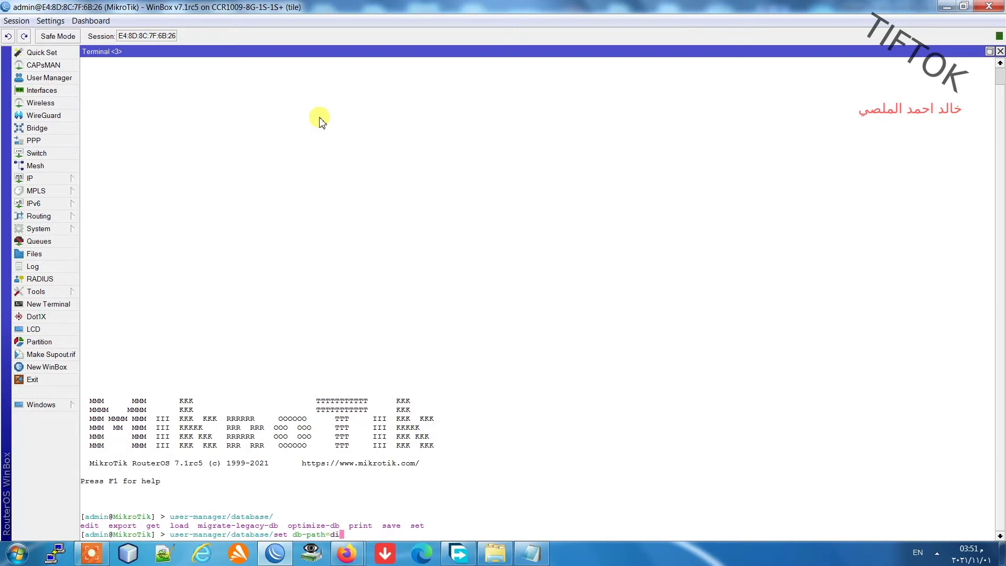
{"action": "type", "text": "disk4/ !"}
{"action": "key", "text": "BackSpace"}
{"action": "key", "text": "BackSpace"}
Copy the full path disk4/user-manager5 from that folder's details in File List.
{"action": "left_click", "coordinate": [34, 254]}
{"action": "left_click", "coordinate": [137, 127]}
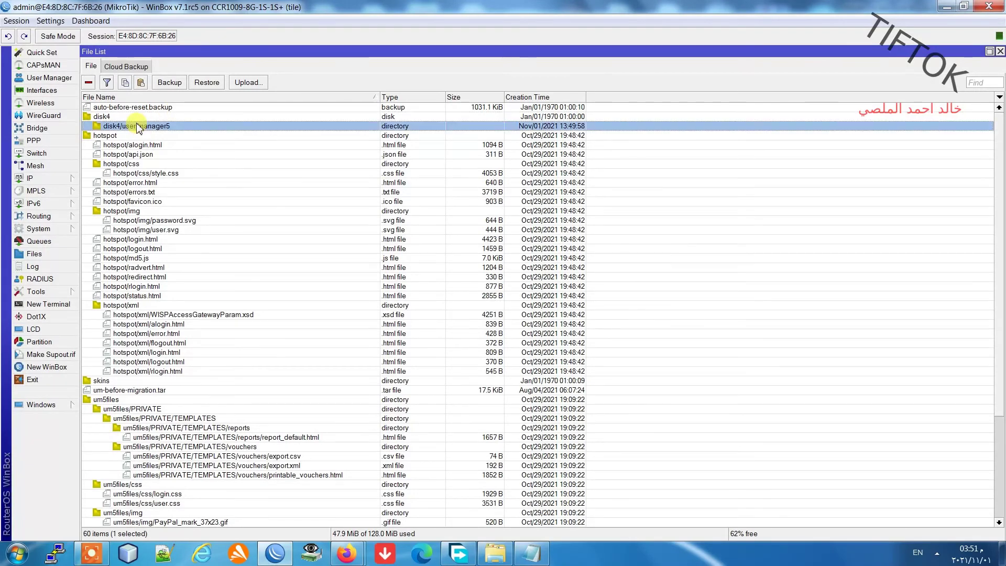
{"action": "double_click", "coordinate": [138, 127]}
{"action": "left_click_drag", "start_coordinate": [572, 282], "coordinate": [478, 283]}
{"action": "key", "text": "ctrl+c"}
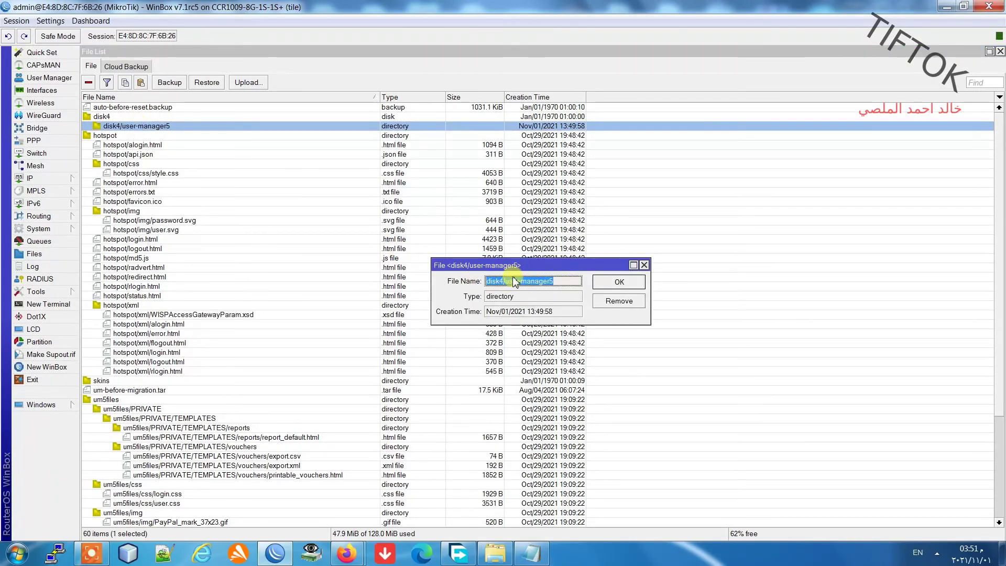
{"action": "left_click", "coordinate": [998, 52]}
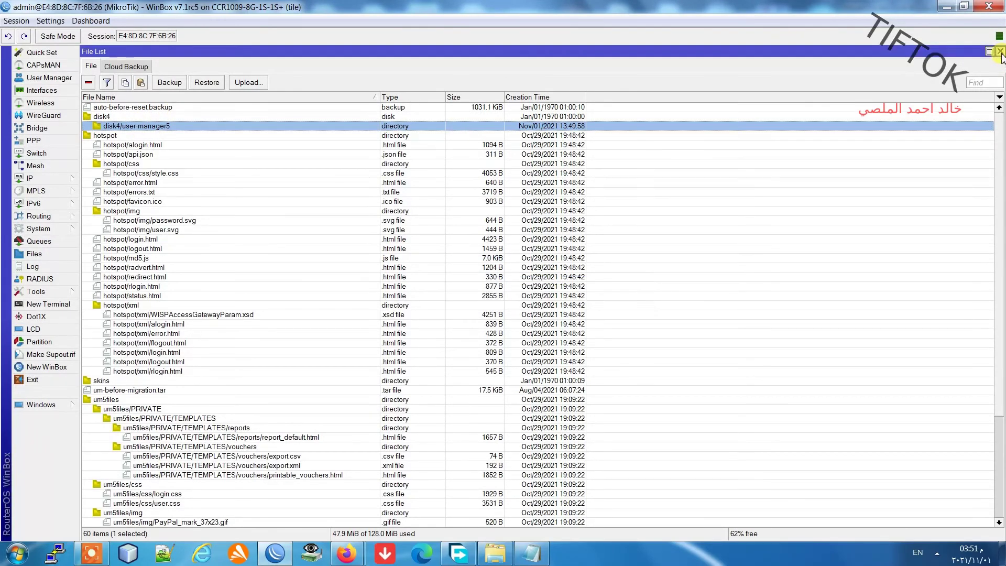
{"action": "left_click", "coordinate": [1001, 51]}
Run user-manager/database/set db-path=disk4/user-manager5 in the terminal using the pasted path.
{"action": "left_click", "coordinate": [388, 439]}
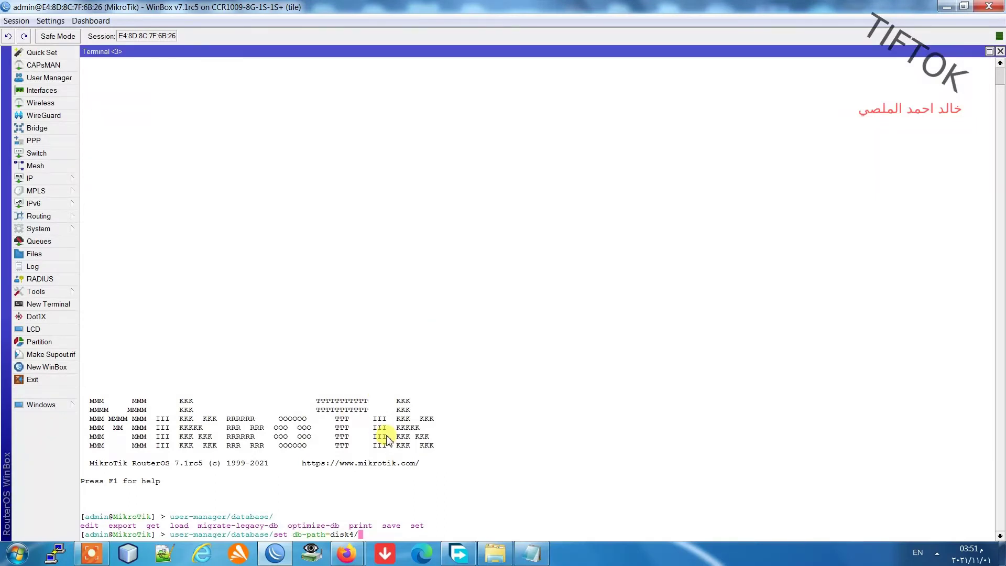
{"action": "key", "text": "BackSpace"}
{"action": "key", "text": "BackSpace"}
{"action": "key", "text": "BackSpace"}
{"action": "key", "text": "BackSpace"}
{"action": "right_click", "coordinate": [388, 439]}
{"action": "left_click", "coordinate": [463, 482]}
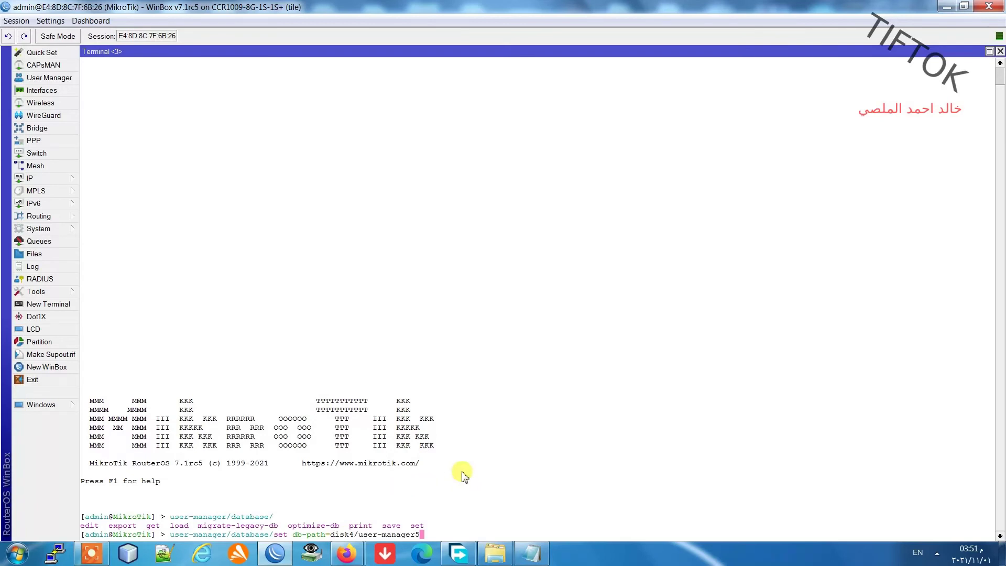
{"action": "key", "text": "Return"}
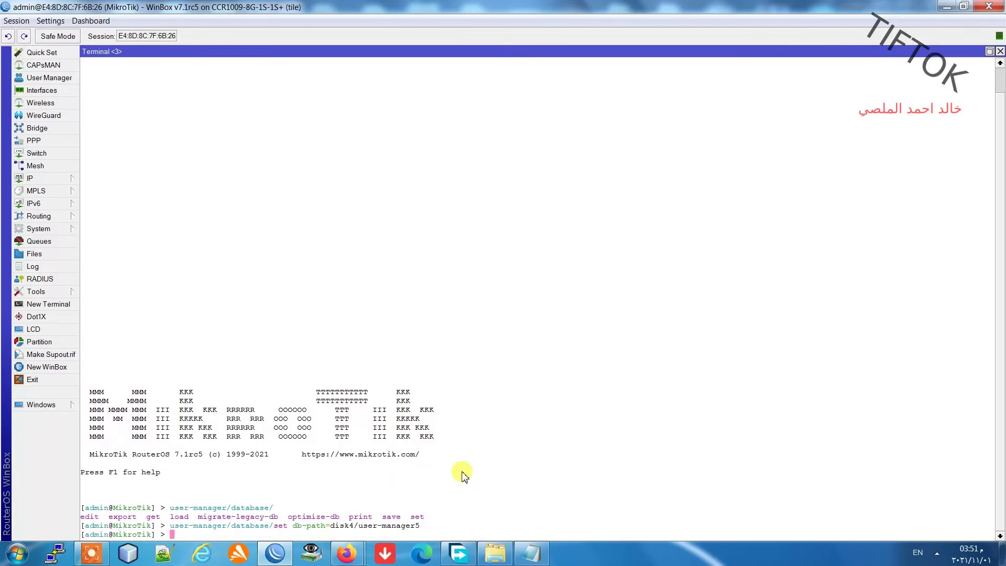
Check disk4/user-manager5 in File List now contains um5.sqlite and um5.sqlite-wal.
{"action": "left_click", "coordinate": [58, 254]}
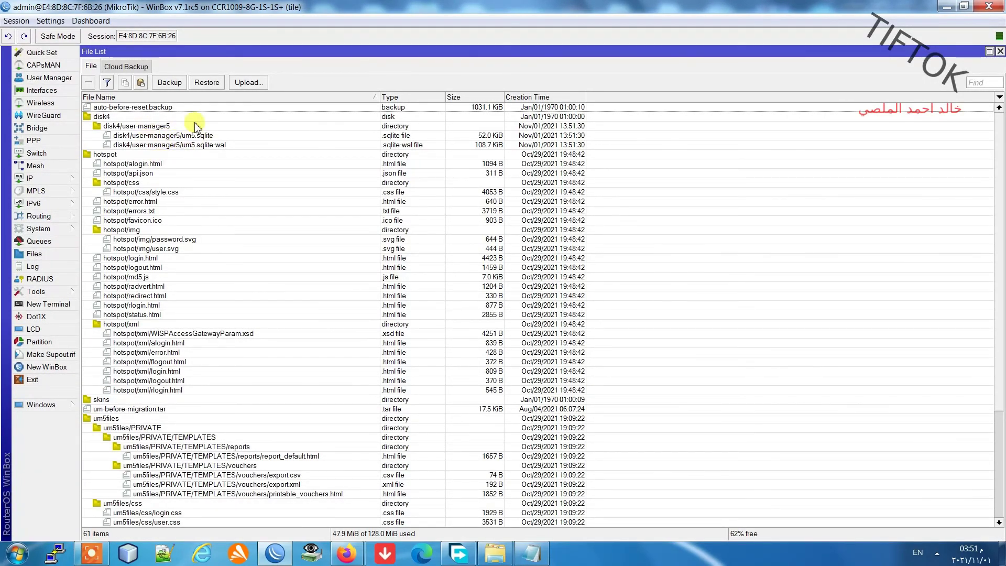
{"action": "left_click", "coordinate": [154, 128]}
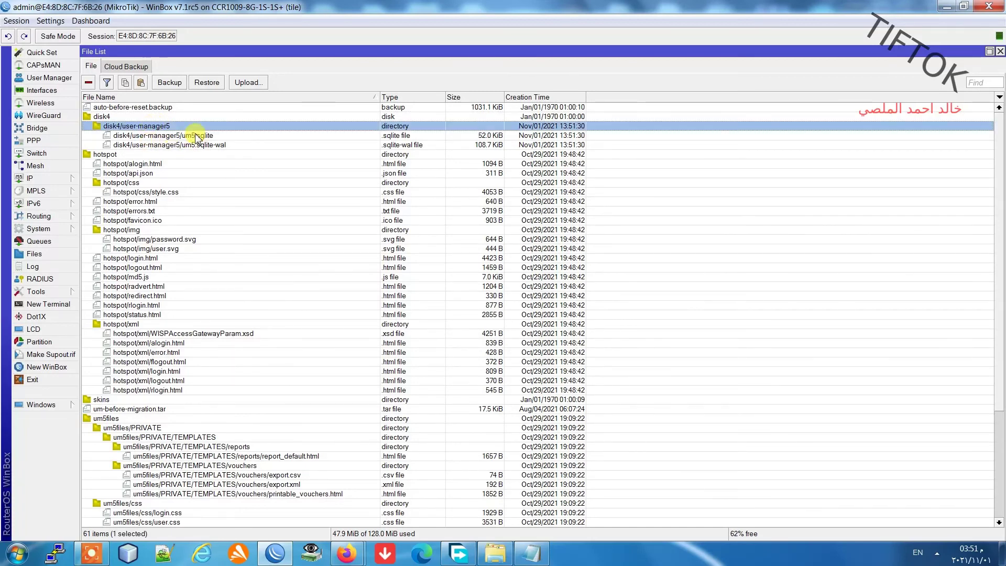